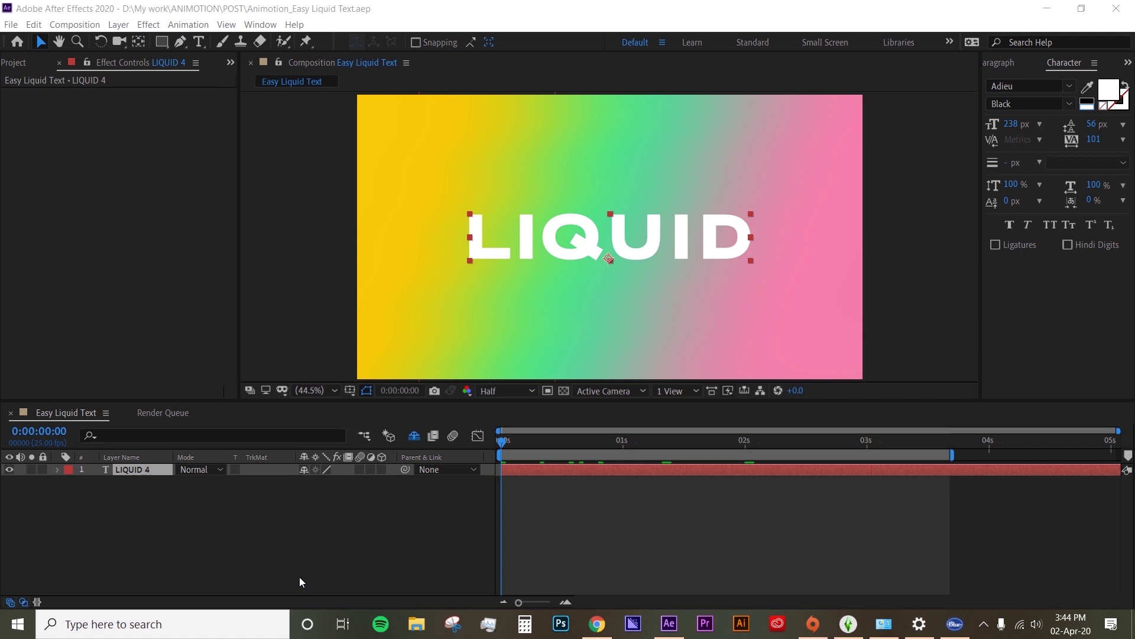
# Draw a red rectangle across the middle of the comp and name the shape layer 'wave matte'
pyautogui.click(537, 497)
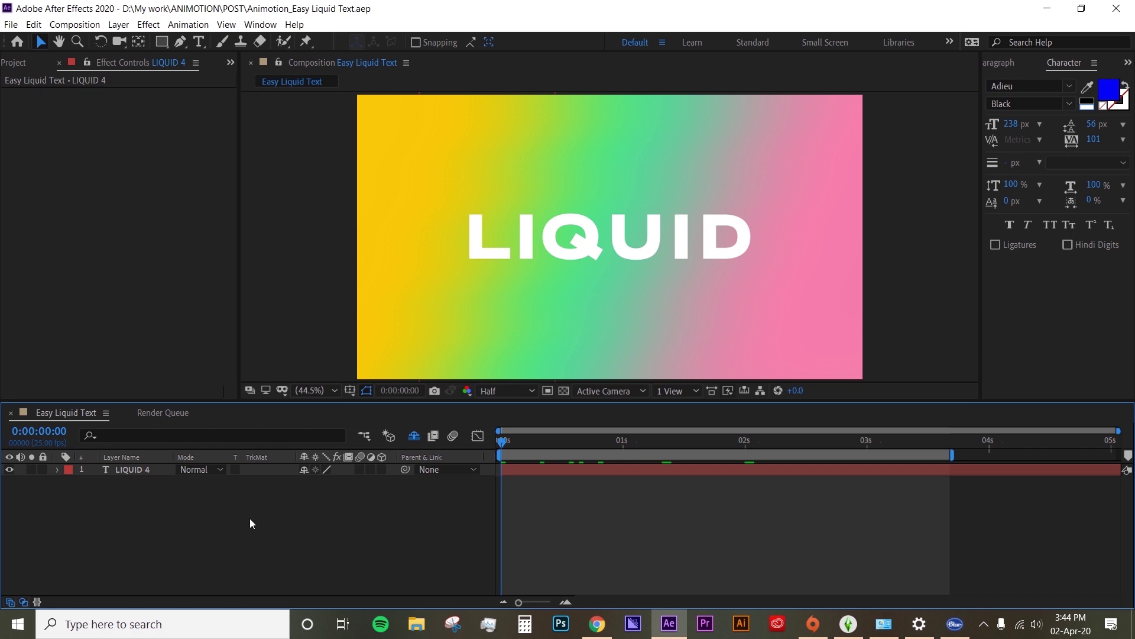
pyautogui.click(161, 41)
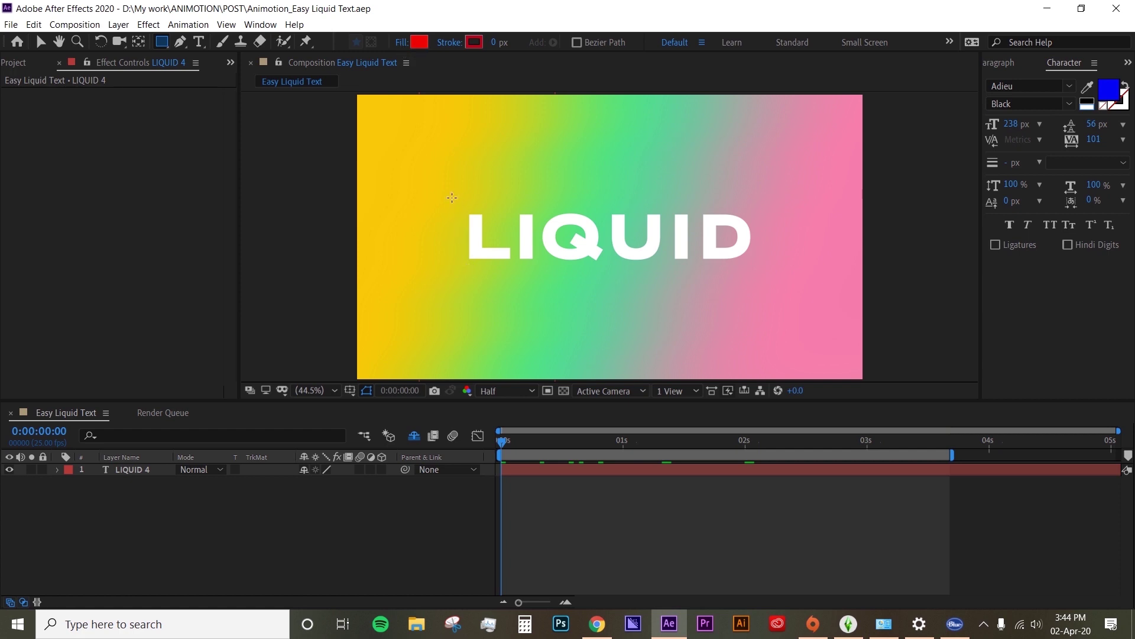
pyautogui.moveTo(448, 194); pyautogui.dragTo(773, 312)
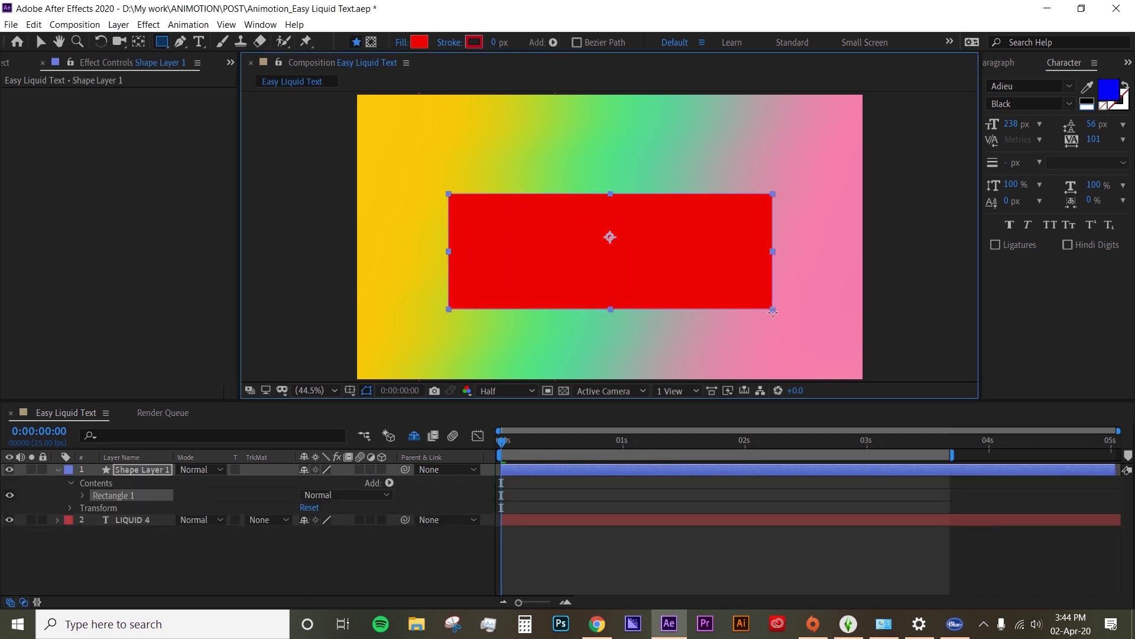
pyautogui.click(140, 470)
pyautogui.press('Return')
pyautogui.write('wave matte')
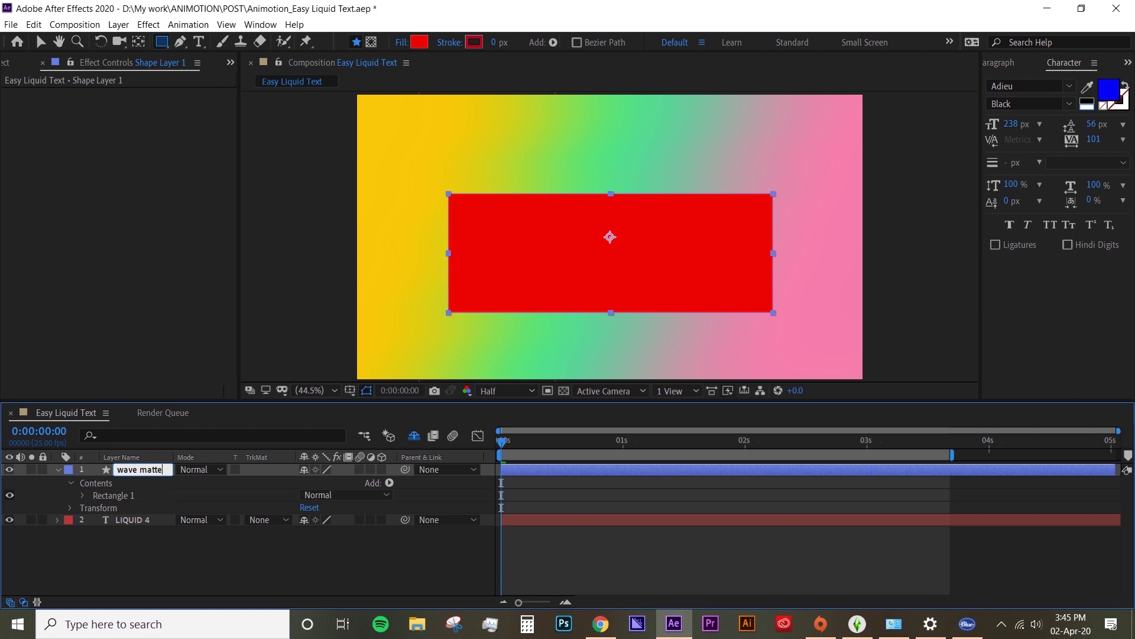
pyautogui.press('Return')
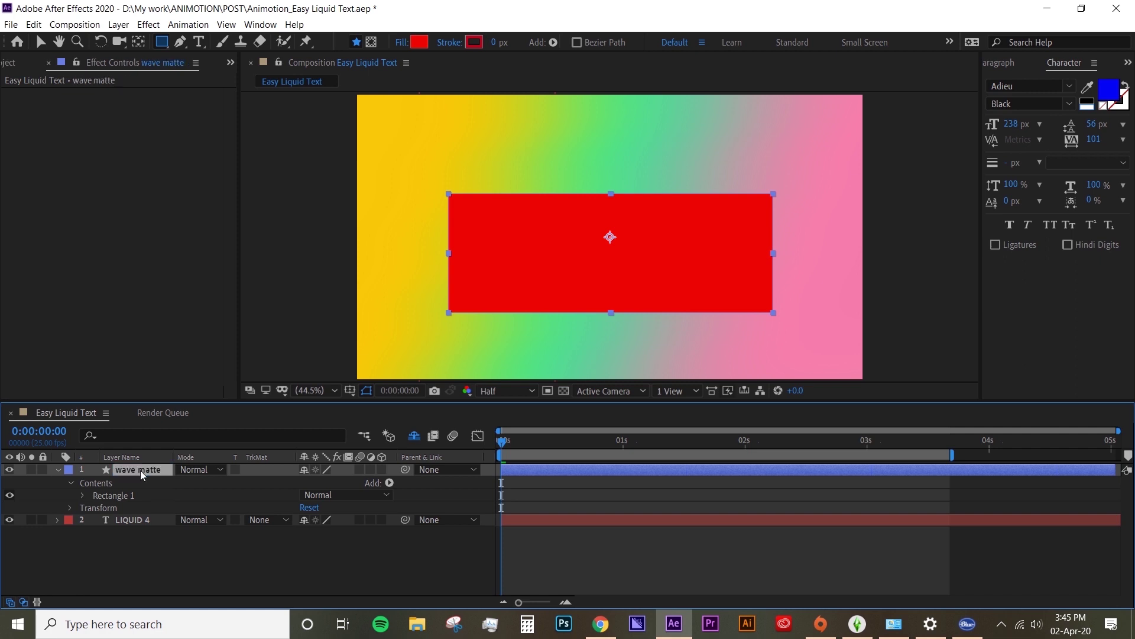
# Apply the Wave Warp effect from Effects & Presets to the wave matte layer
pyautogui.click(1128, 62)
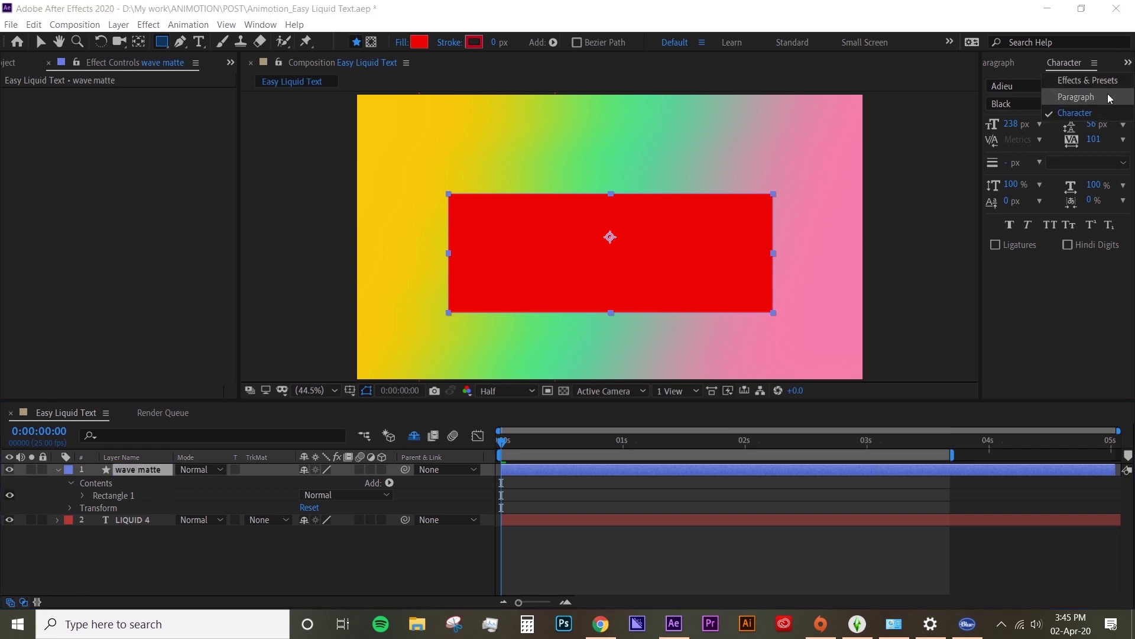
pyautogui.click(1101, 89)
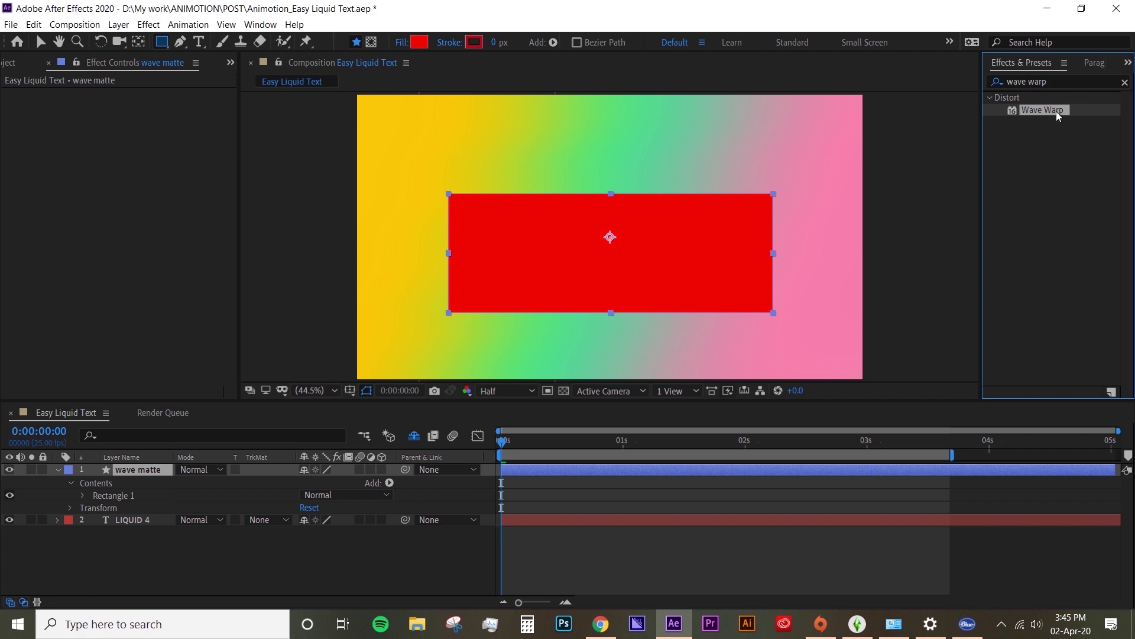
pyautogui.moveTo(1056, 111); pyautogui.dragTo(766, 473)
# Set Wave Warp to Wave Width 109, Wave Height 19 and Wave Speed 1.5
pyautogui.press('v')
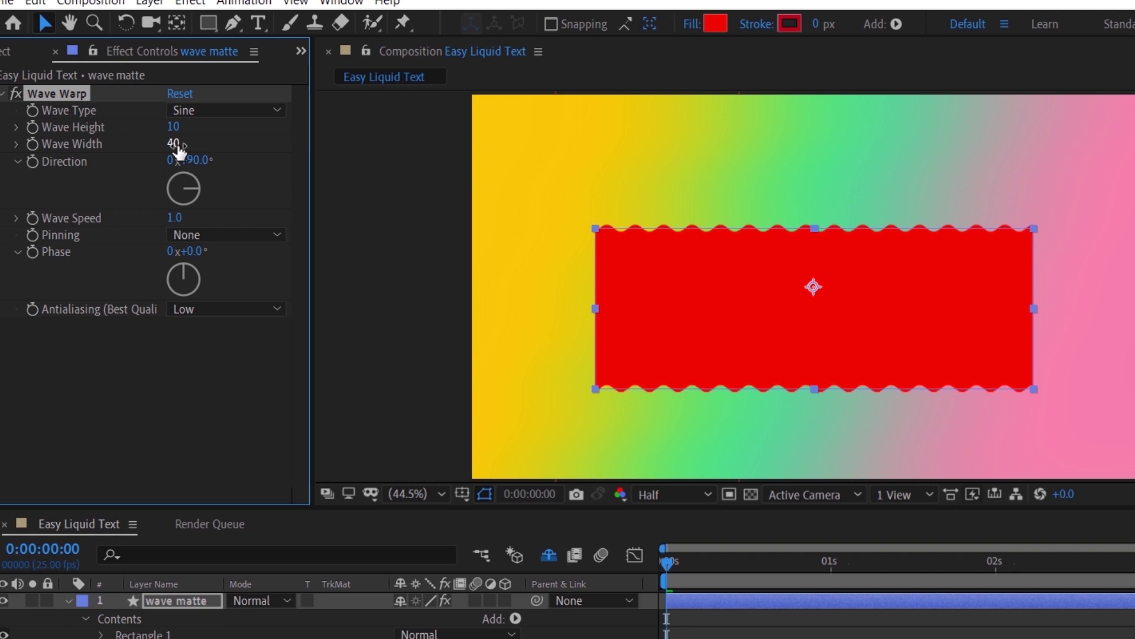
pyautogui.moveTo(177, 148); pyautogui.dragTo(893, 175)
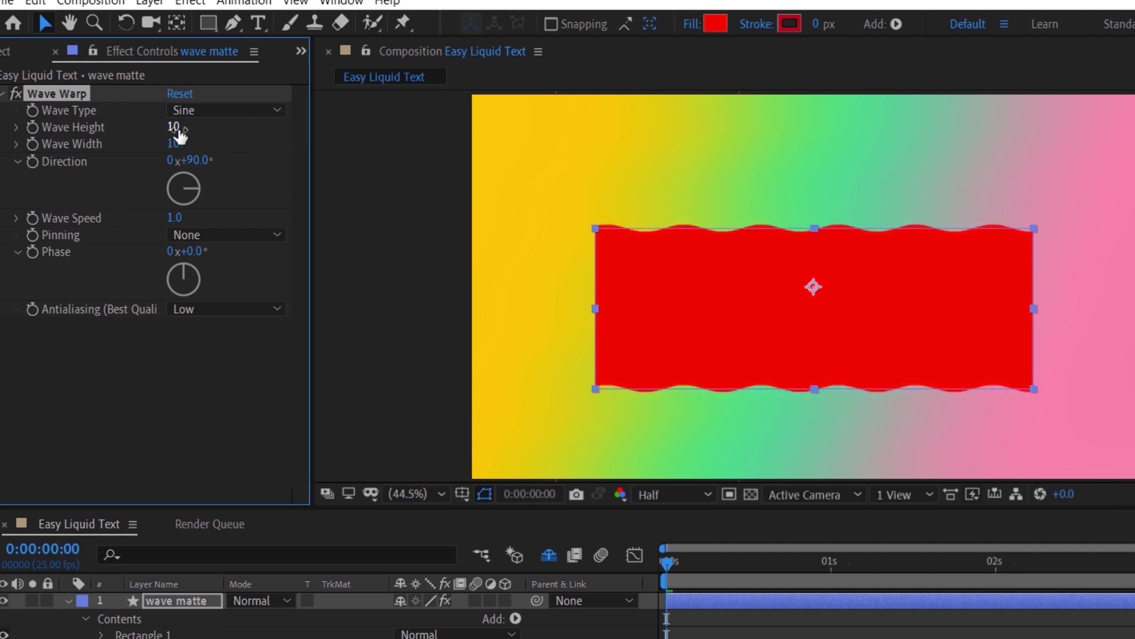
pyautogui.moveTo(173, 127); pyautogui.dragTo(191, 126)
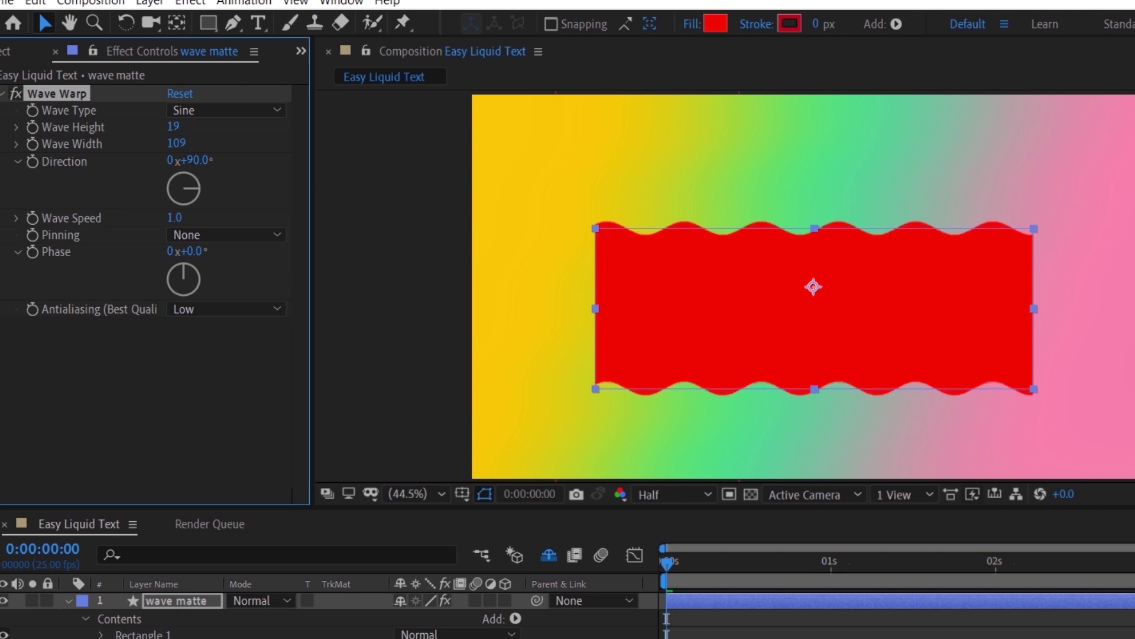
pyautogui.click(177, 217)
pyautogui.write('1.5')
pyautogui.press('Return')
# Keyframe the wave matte's Position at 3 s and move it below the LIQUID text at 0 s
pyautogui.press('p')
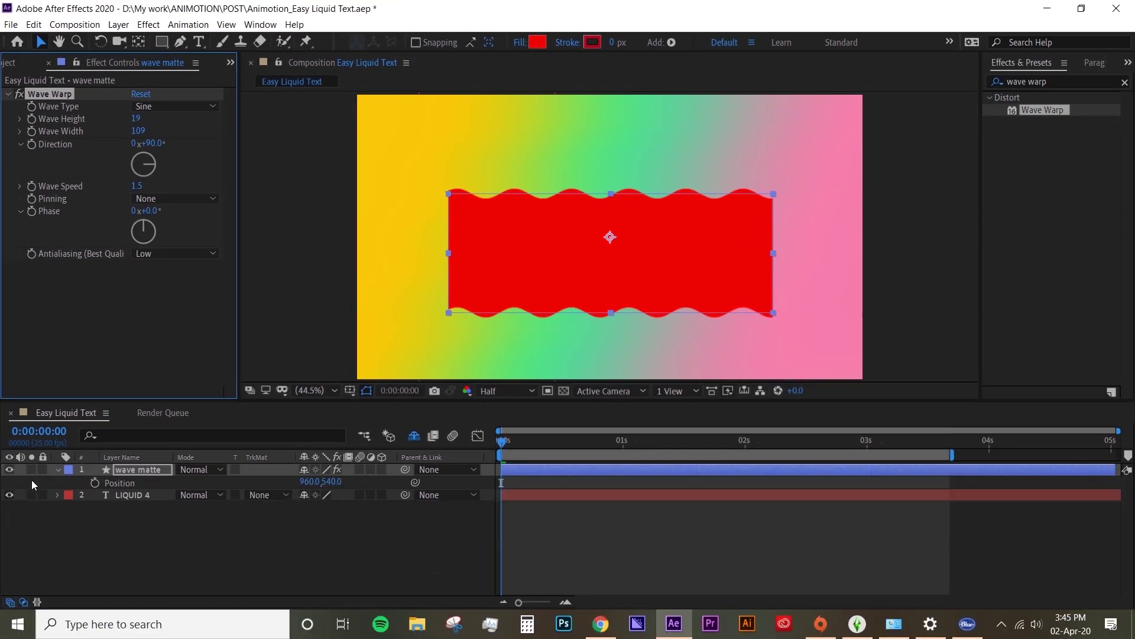
pyautogui.click(96, 484)
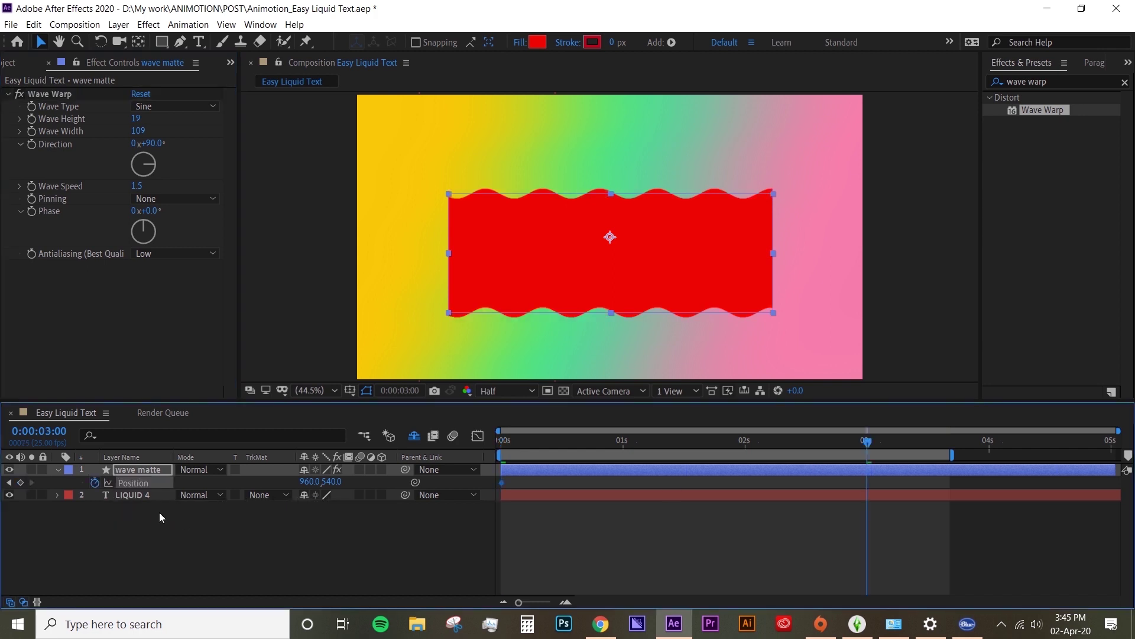
pyautogui.click(20, 483)
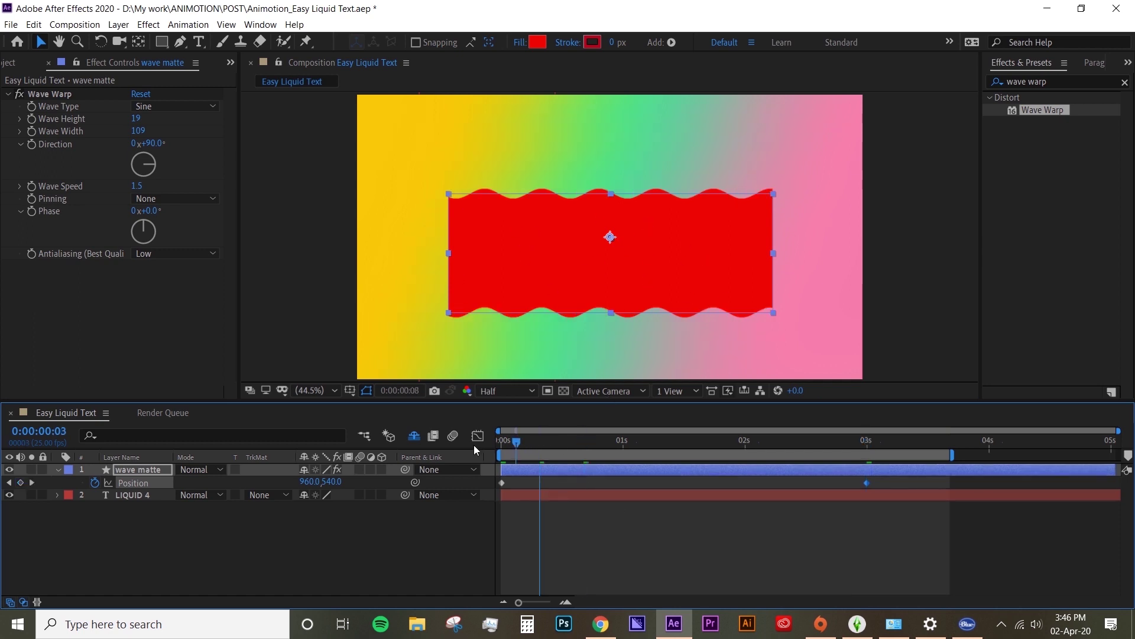
pyautogui.press('space')
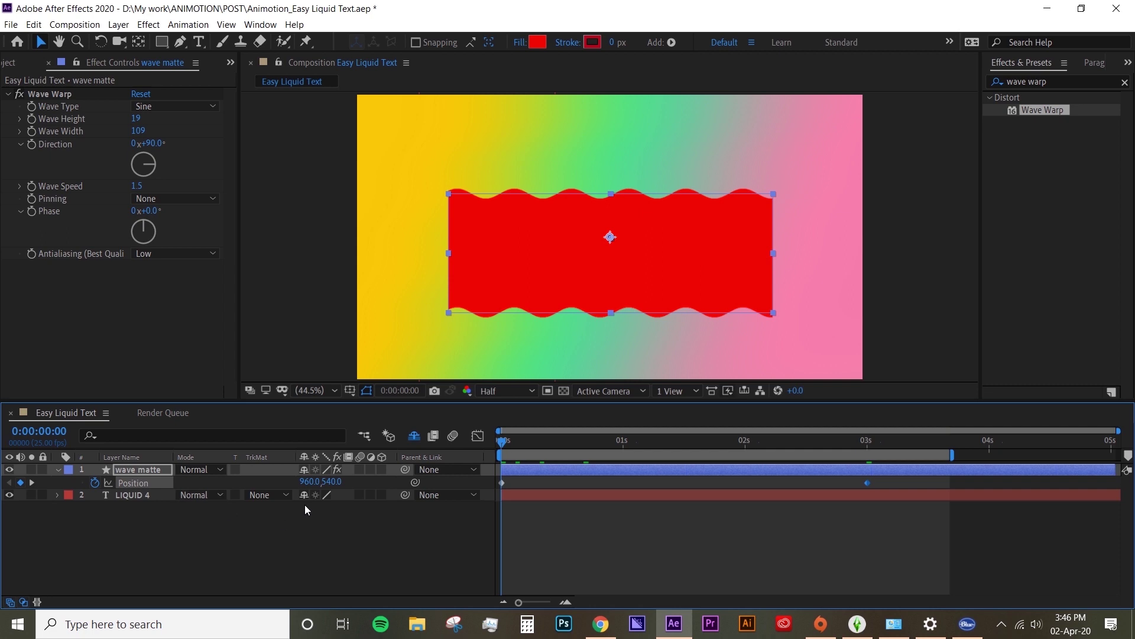
pyautogui.moveTo(644, 224); pyautogui.dragTo(659, 298)
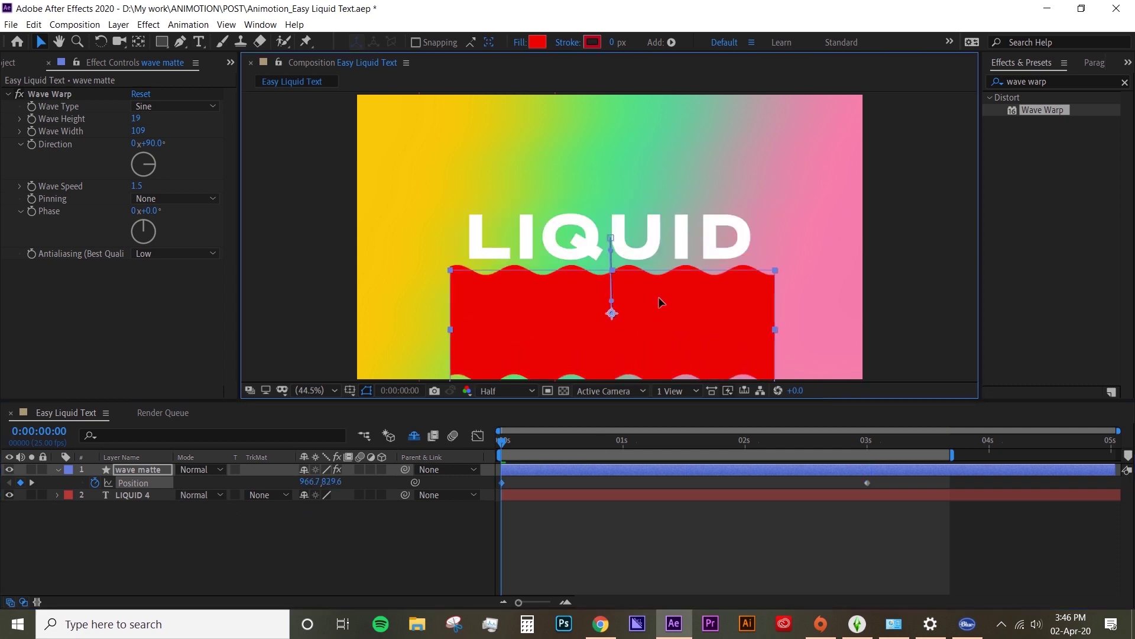
# Set LIQUID 4's track matte to Alpha Matte 'wave matte' and preview the fill
pyautogui.click(282, 497)
pyautogui.click(289, 528)
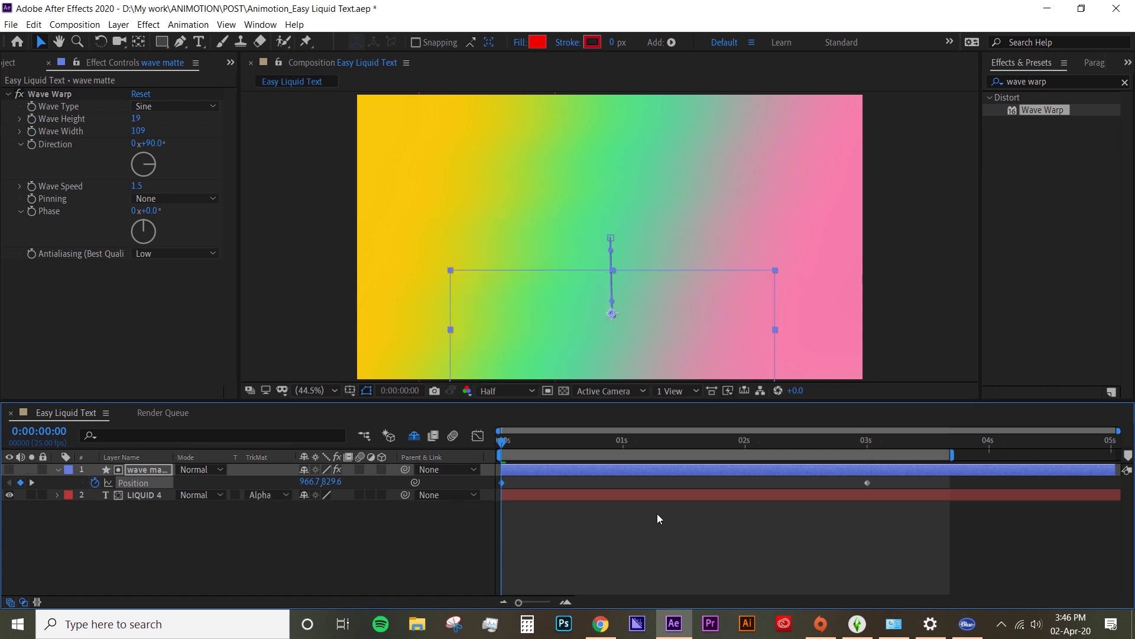
pyautogui.press('space')
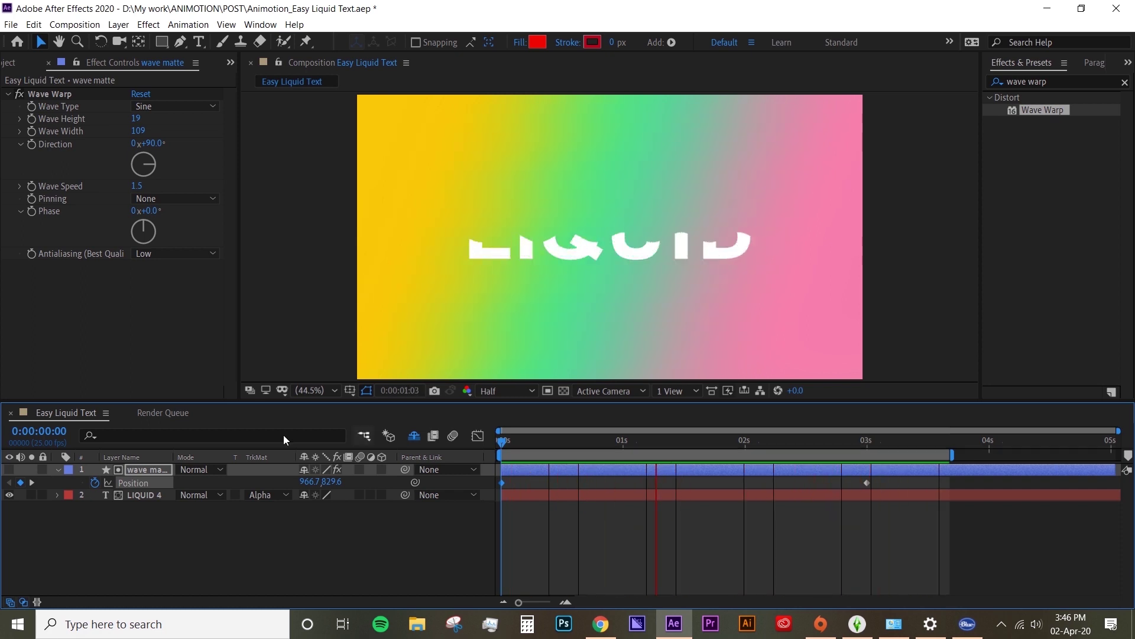
# Duplicate LIQUID 4 with its wave matte, shifting the copies 10 frames later
pyautogui.click(147, 470)
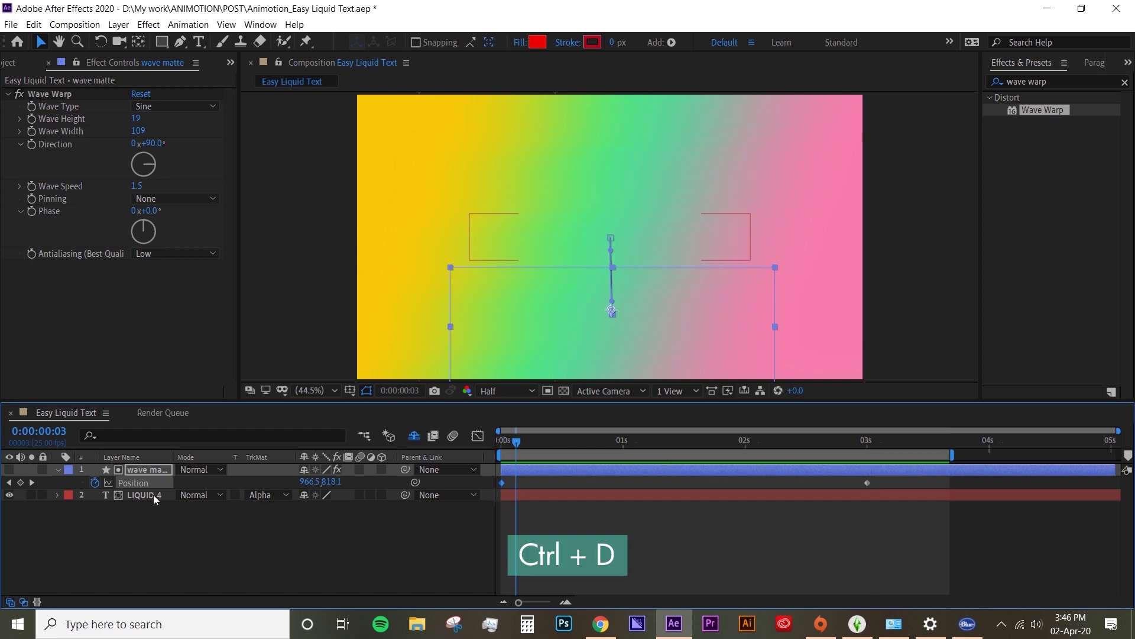
pyautogui.keyDown('ctrl'); pyautogui.click(154, 495); pyautogui.keyUp('ctrl')
pyautogui.hotkey('ctrl', 'd')
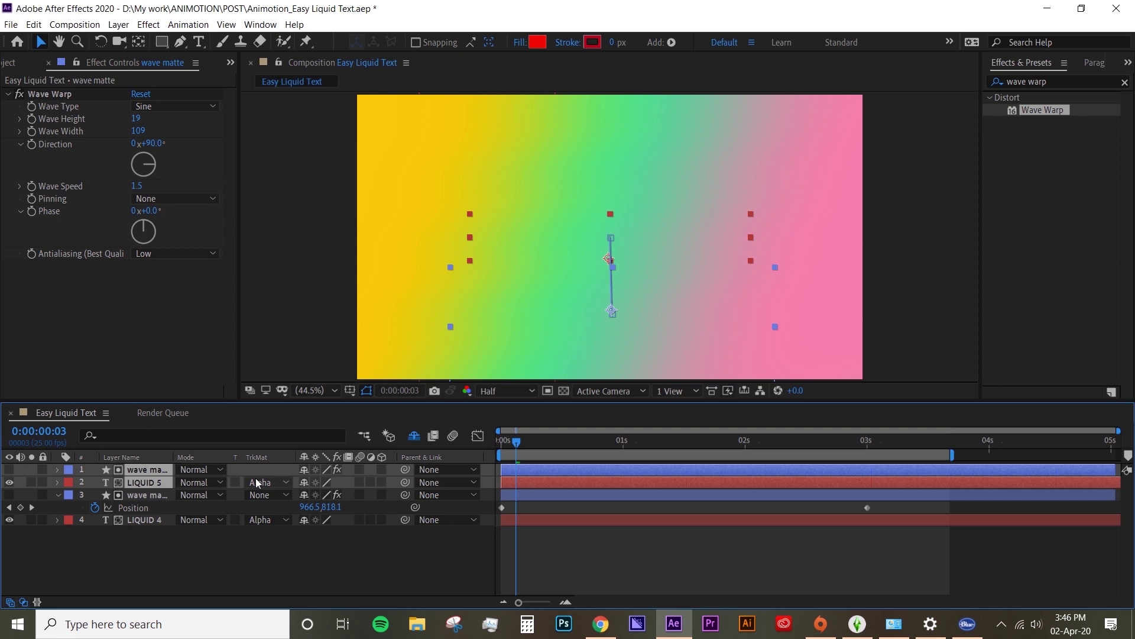
pyautogui.hotkey('alt', 'shift', 'pagedown')
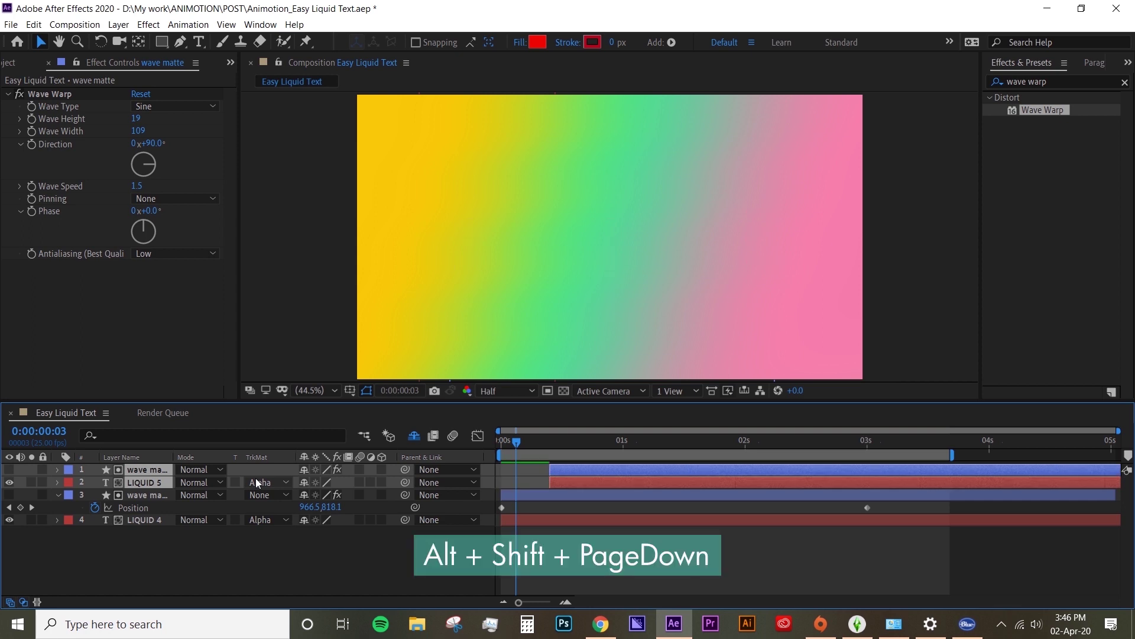
pyautogui.click(674, 529)
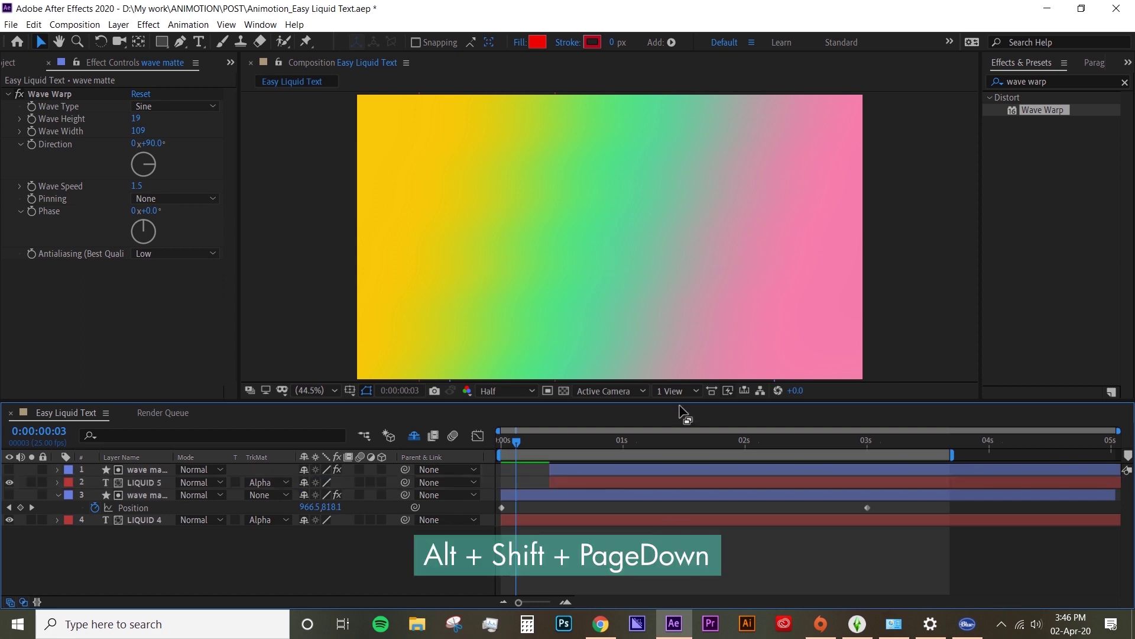
pyautogui.click(638, 446)
pyautogui.click(569, 524)
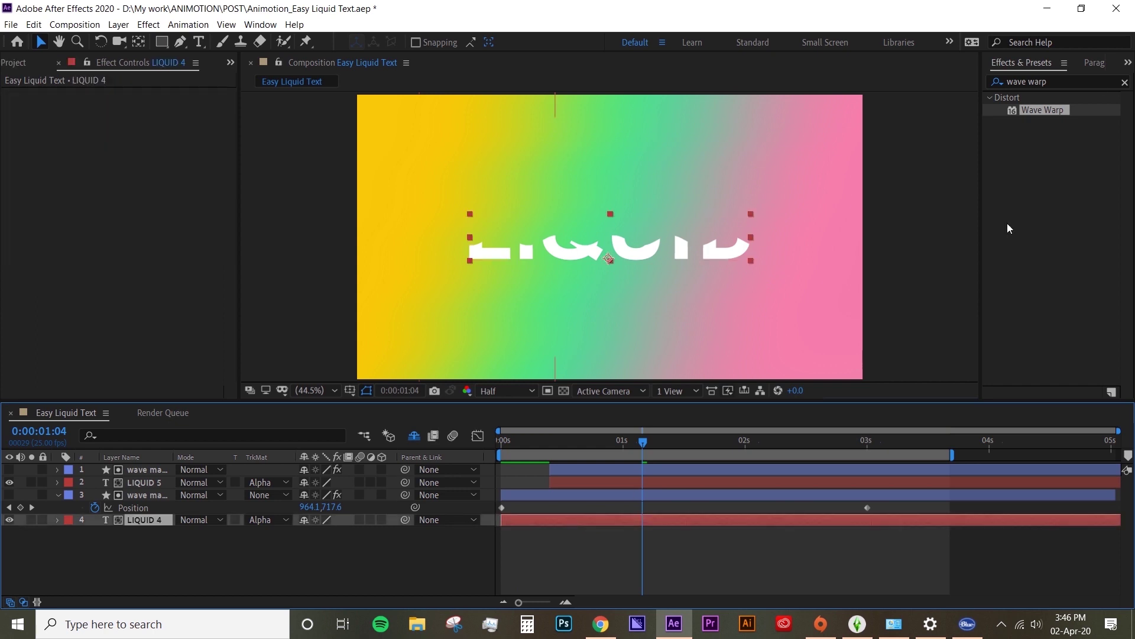
# Change LIQUID 4's text fill to lime green C7FF1B in the Character panel
pyautogui.click(1127, 63)
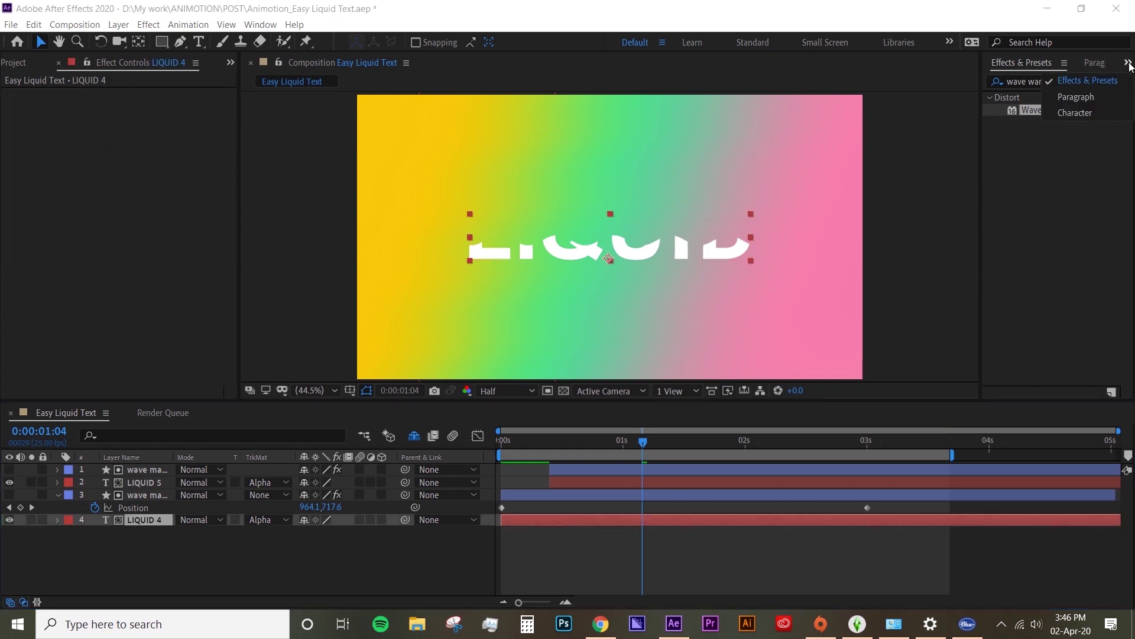
pyautogui.click(1091, 113)
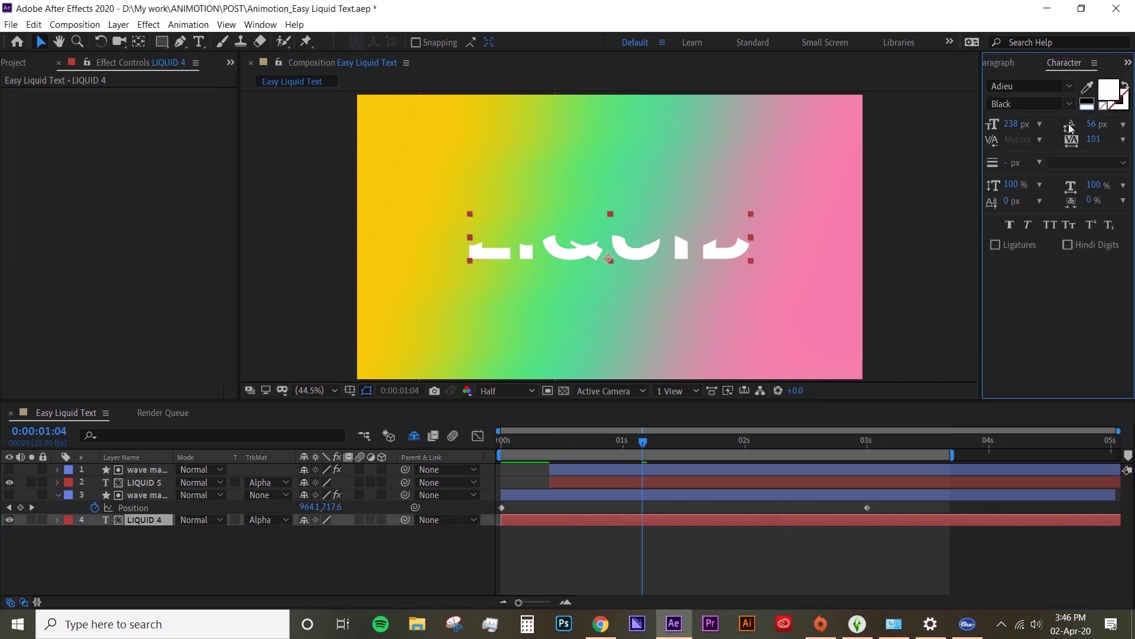
pyautogui.click(1109, 94)
pyautogui.moveTo(223, 203); pyautogui.dragTo(225, 185)
pyautogui.moveTo(167, 118); pyautogui.dragTo(187, 29)
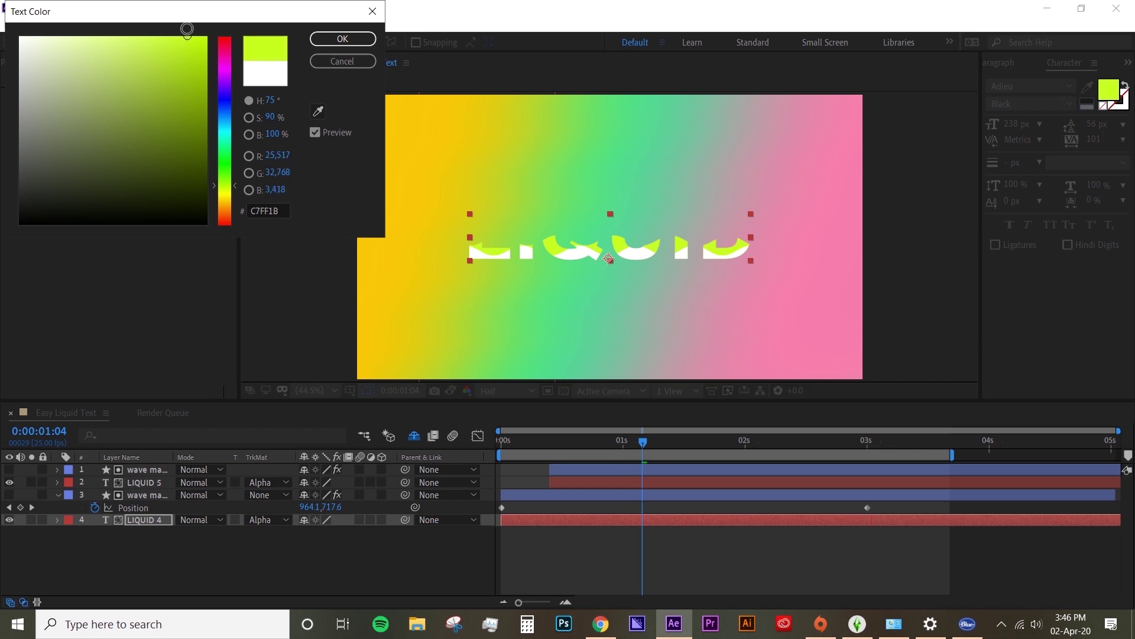
pyautogui.click(332, 40)
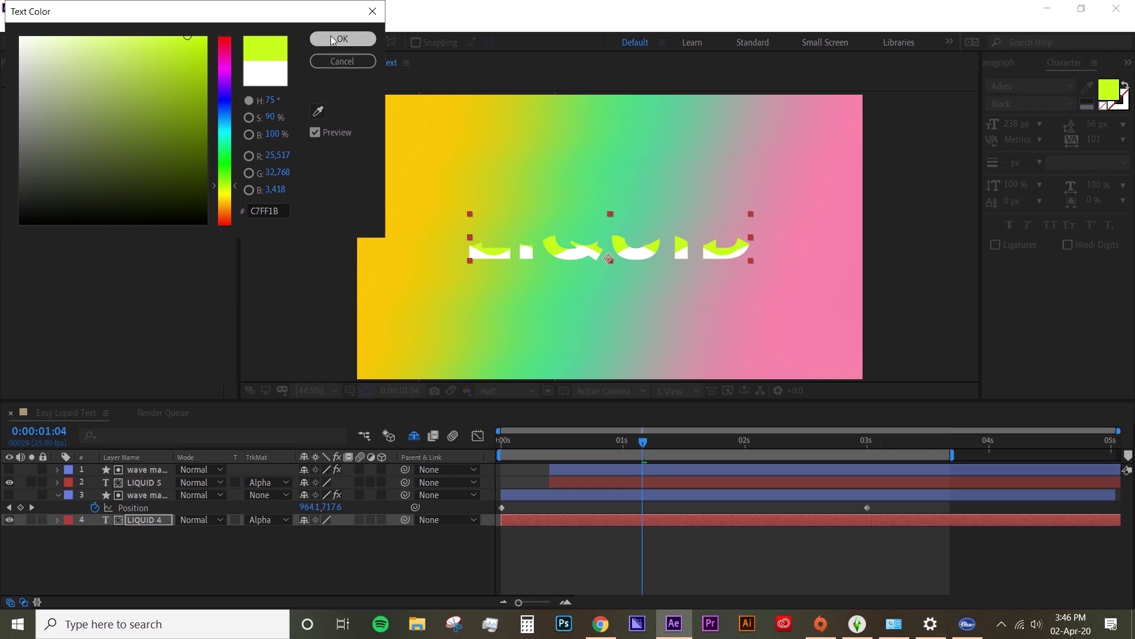
# Set this wave matte's Wave Warp to Wave Speed 1.2 and Wave Width 98
pyautogui.click(146, 495)
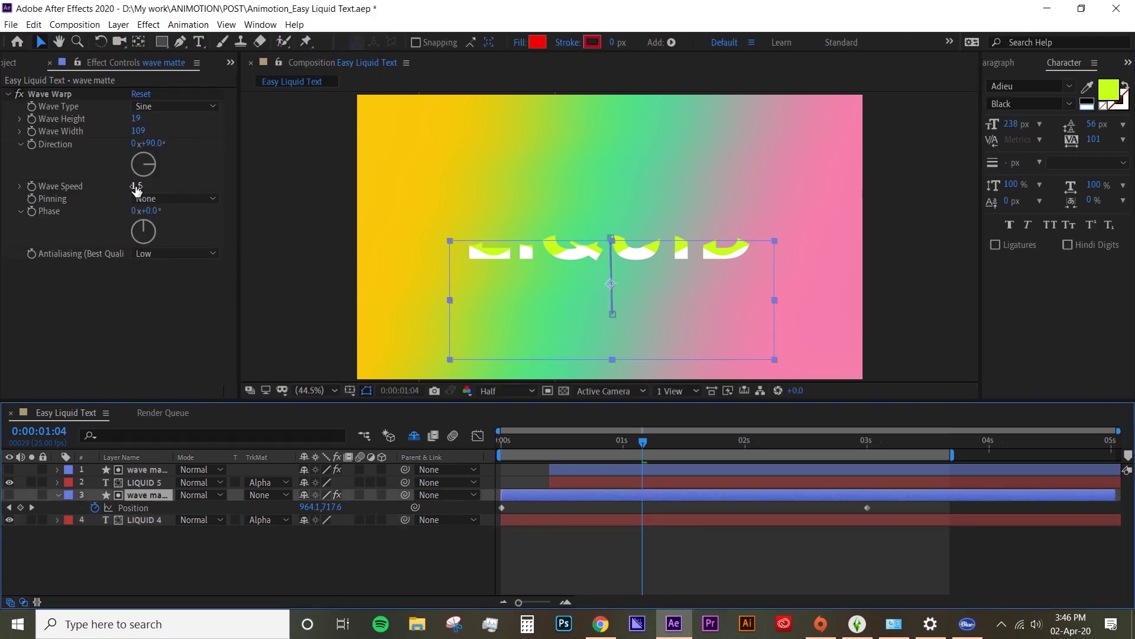
pyautogui.click(136, 186)
pyautogui.write('1')
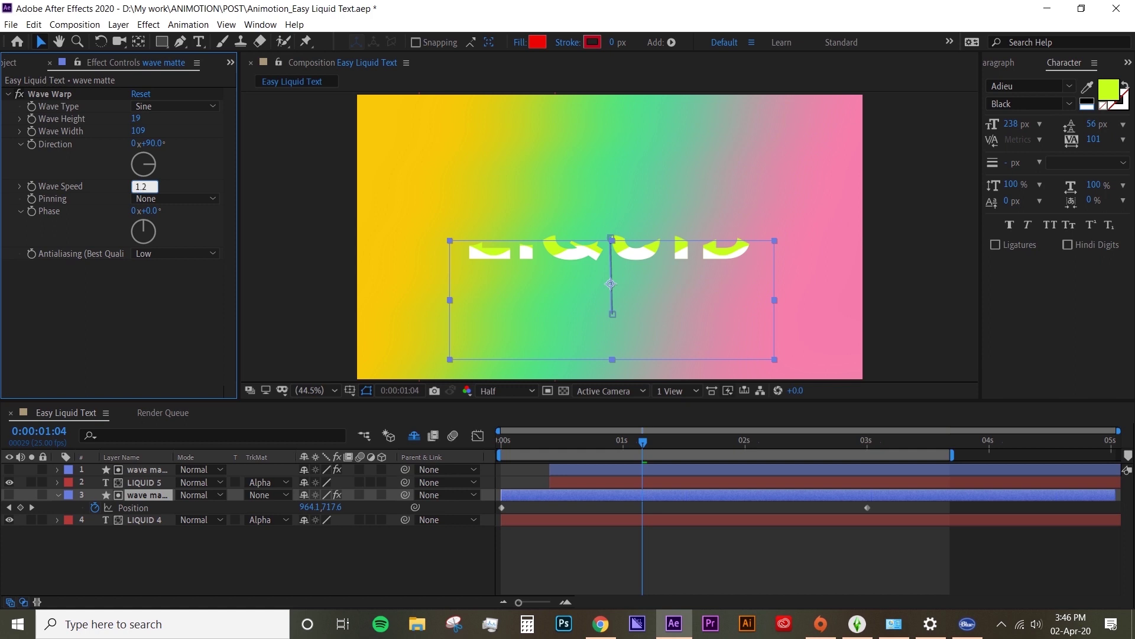
pyautogui.write('.2')
pyautogui.press('Return')
pyautogui.moveTo(135, 130); pyautogui.dragTo(74, 145)
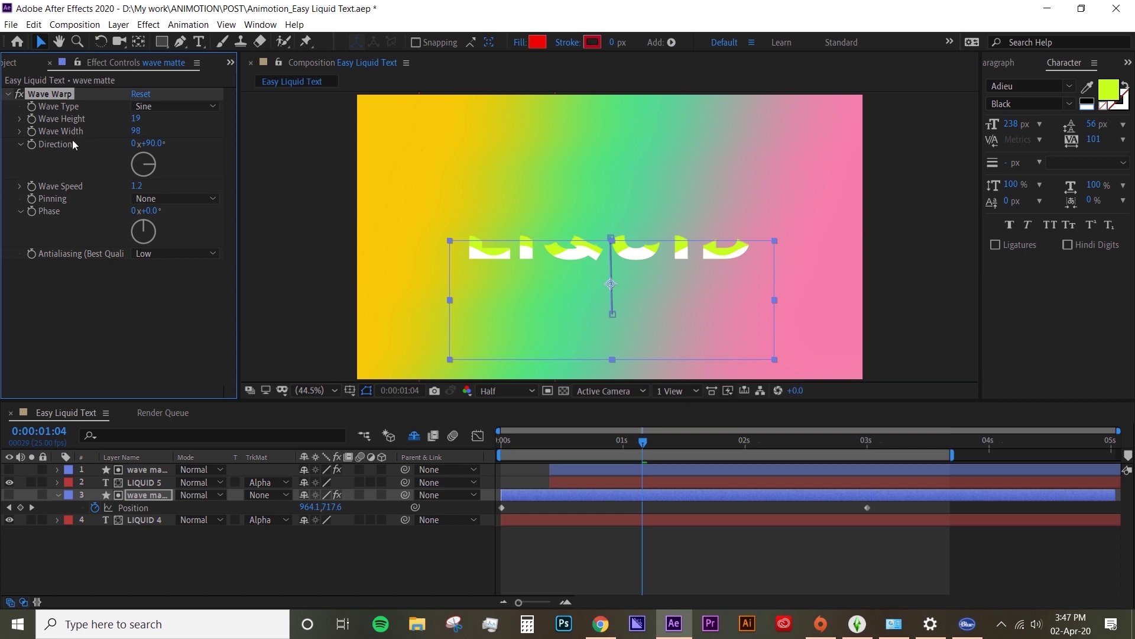
pyautogui.click(590, 569)
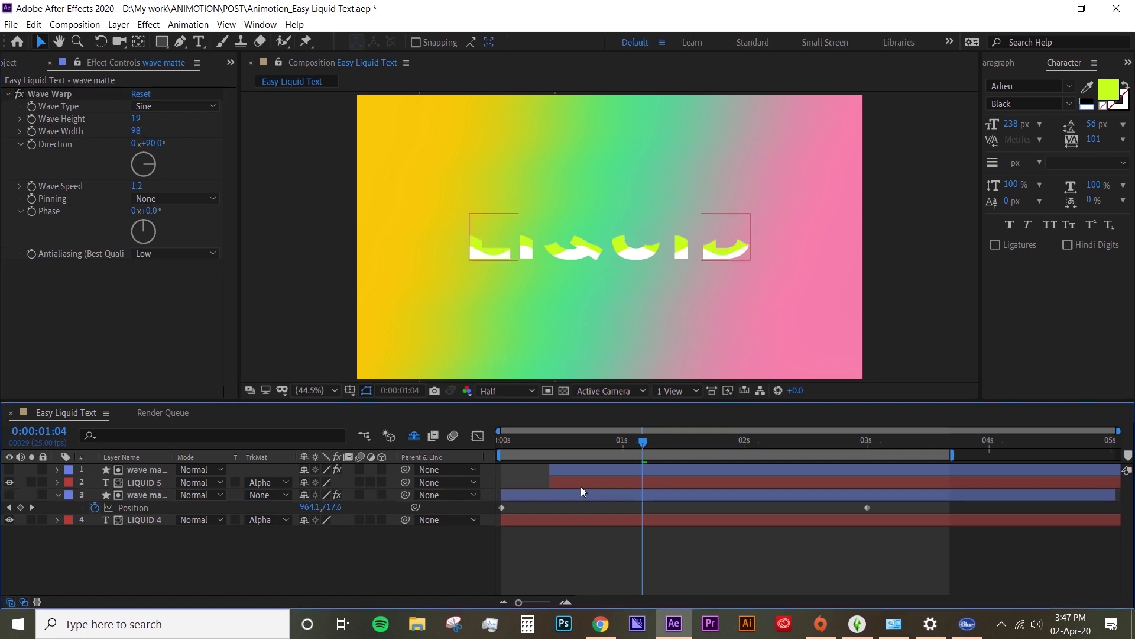
# Duplicate the wave matte and LIQUID 4 layer pair
pyautogui.click(151, 497)
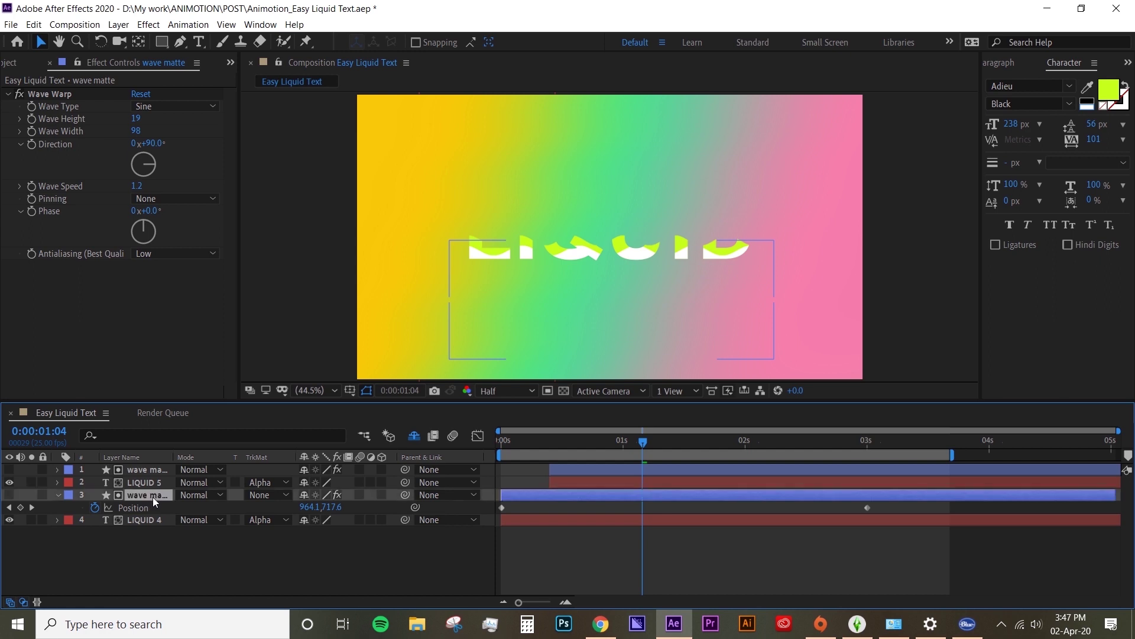
pyautogui.keyDown('ctrl'); pyautogui.click(151, 520); pyautogui.keyUp('ctrl')
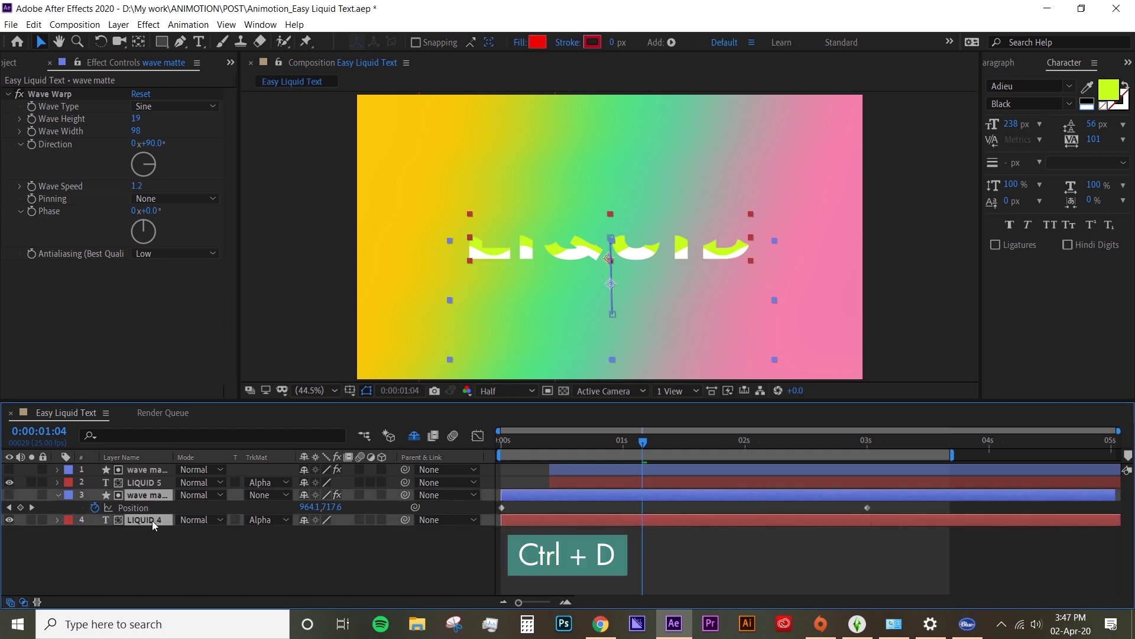
pyautogui.hotkey('ctrl', 'd')
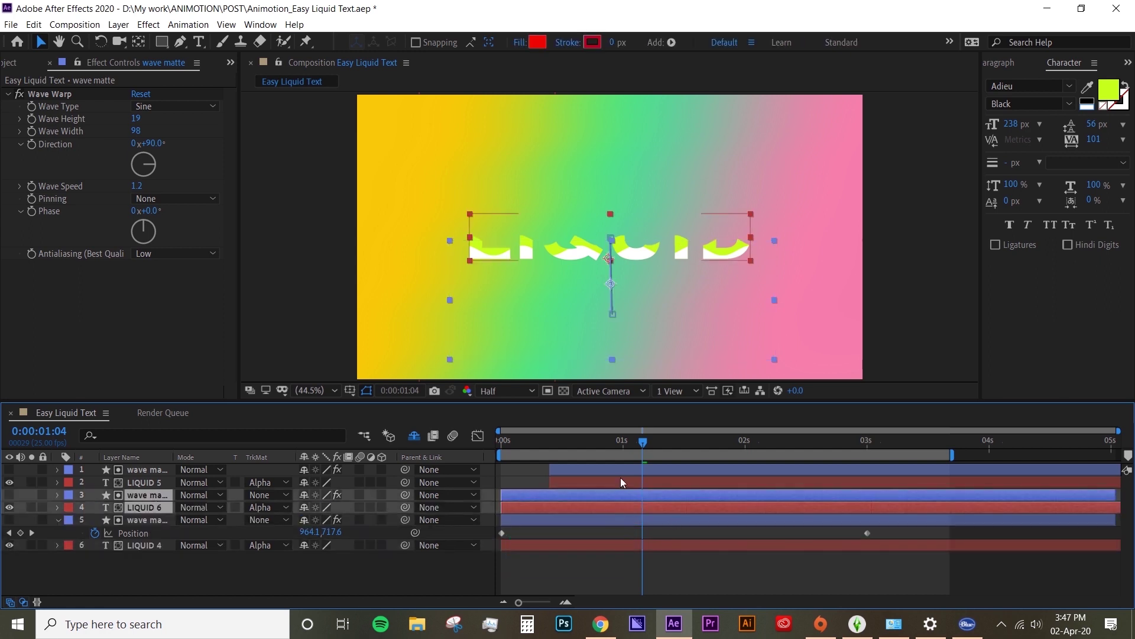
# Shift the top four layers about 10 frames later in time
pyautogui.click(628, 470)
pyautogui.keyDown('shift'); pyautogui.click(577, 507); pyautogui.keyUp('shift')
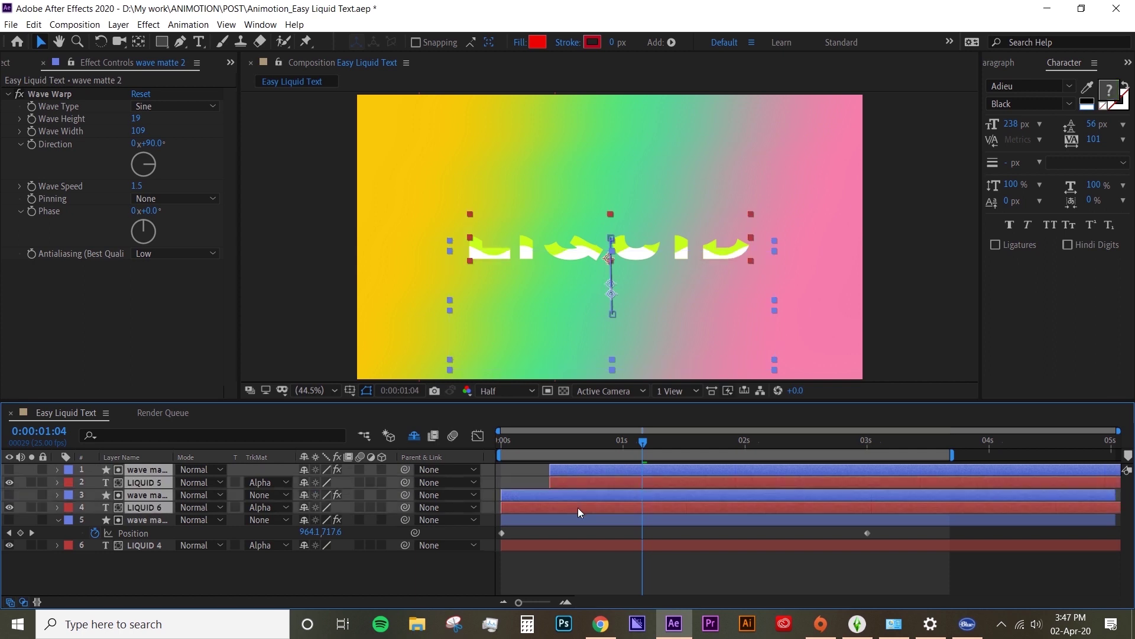
pyautogui.hotkey('alt', 'shift', 'pagedown')
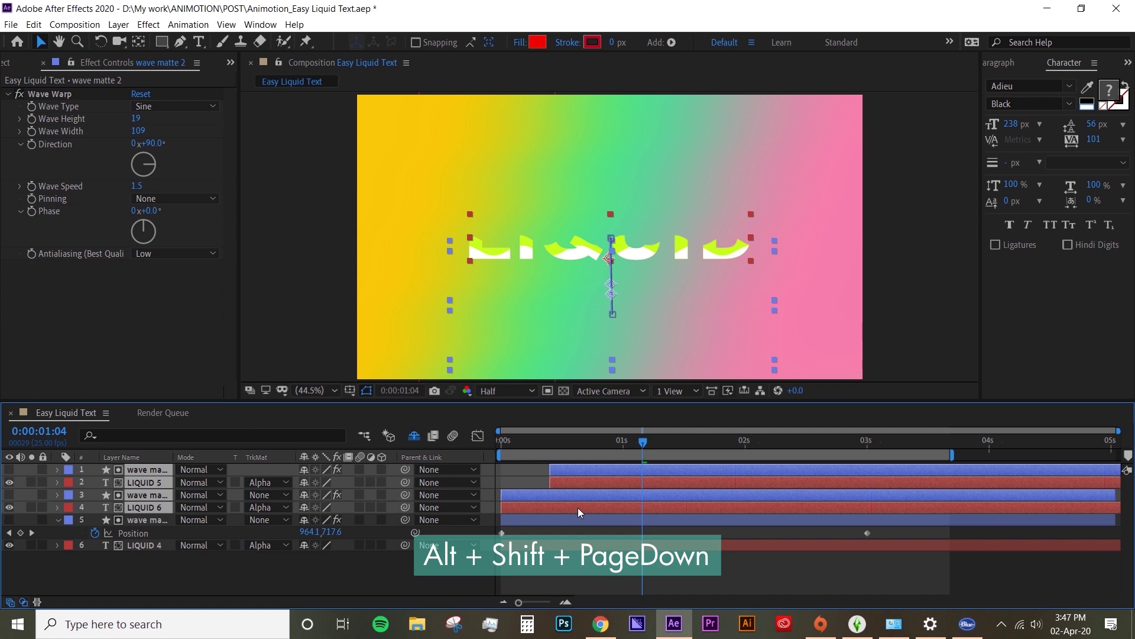
pyautogui.hotkey('alt', 'shift', 'pagedown')
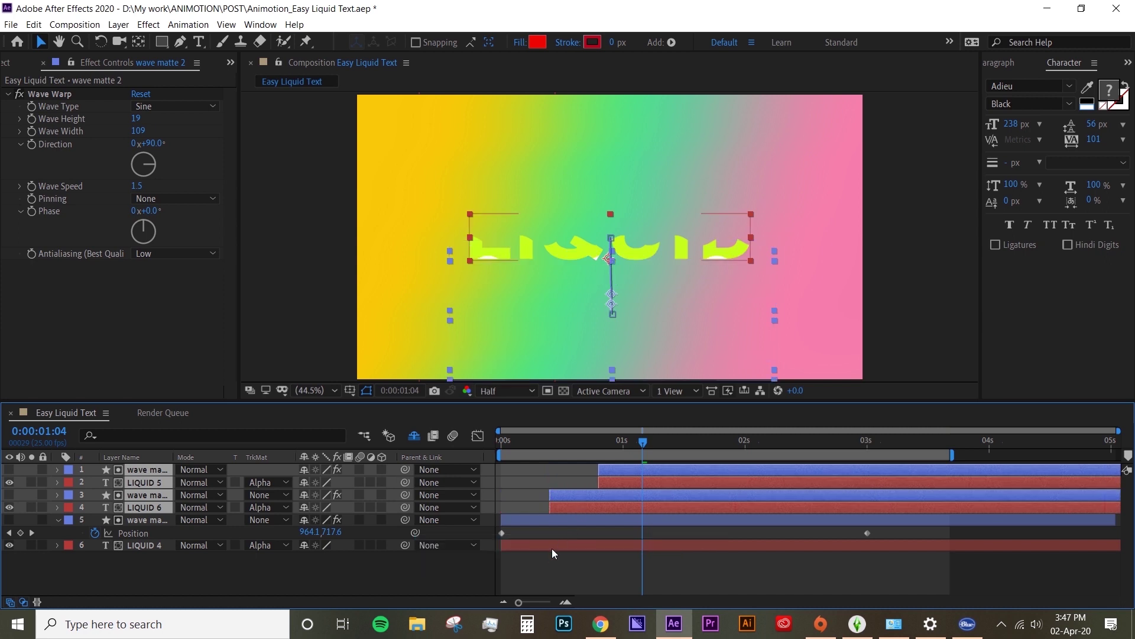
pyautogui.click(551, 548)
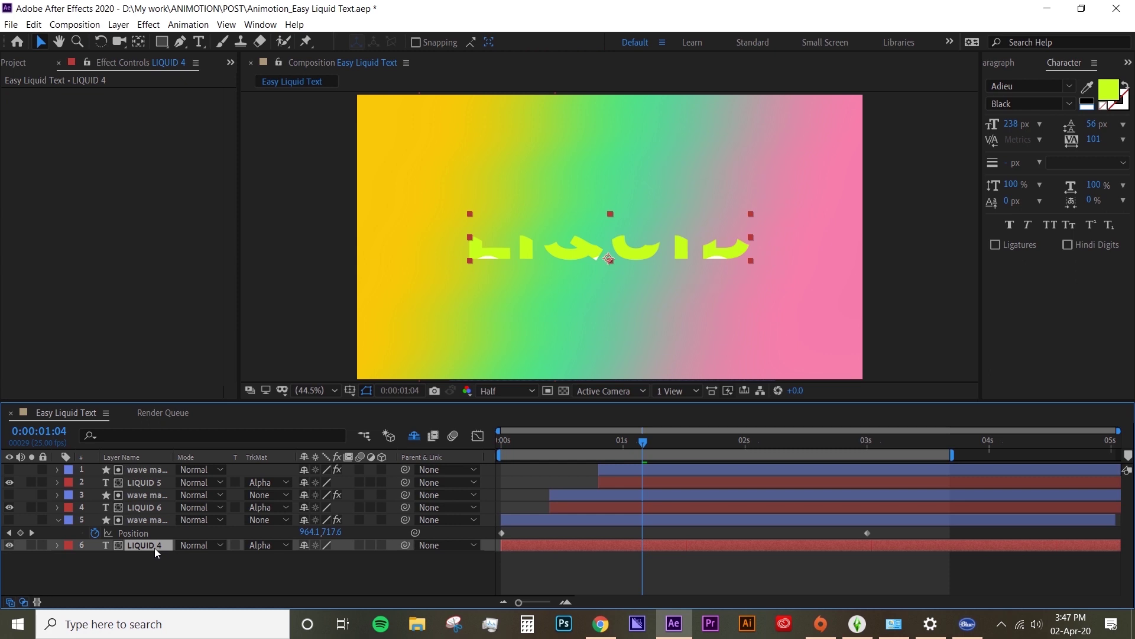
# Set LIQUID 4's Opacity to 50%
pyautogui.press('t')
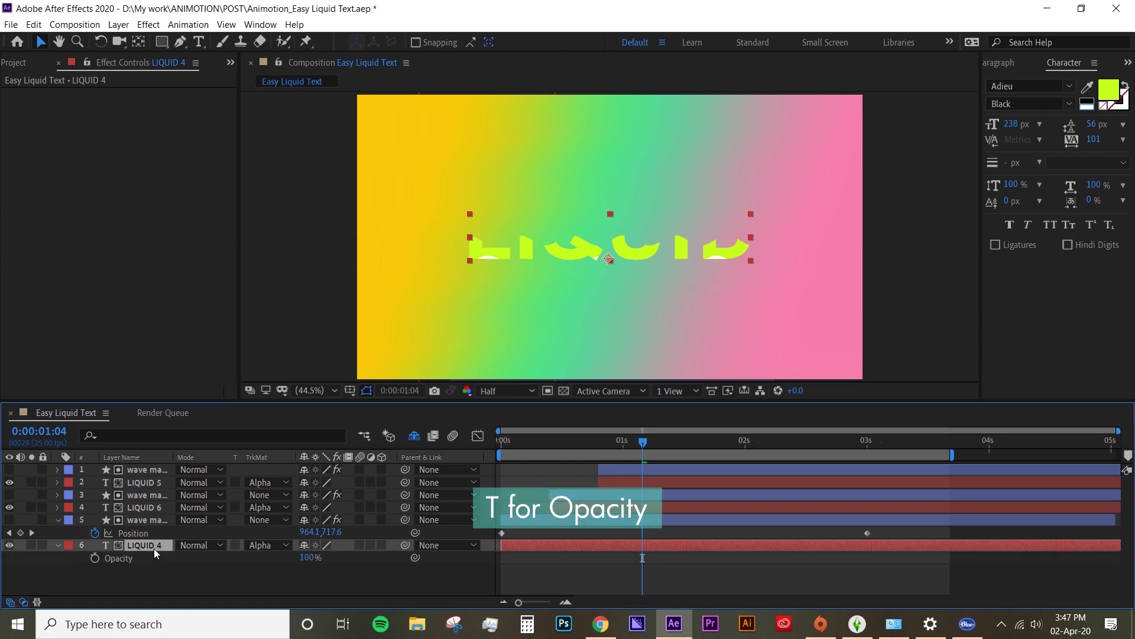
pyautogui.click(311, 558)
pyautogui.write('50')
pyautogui.press('Return')
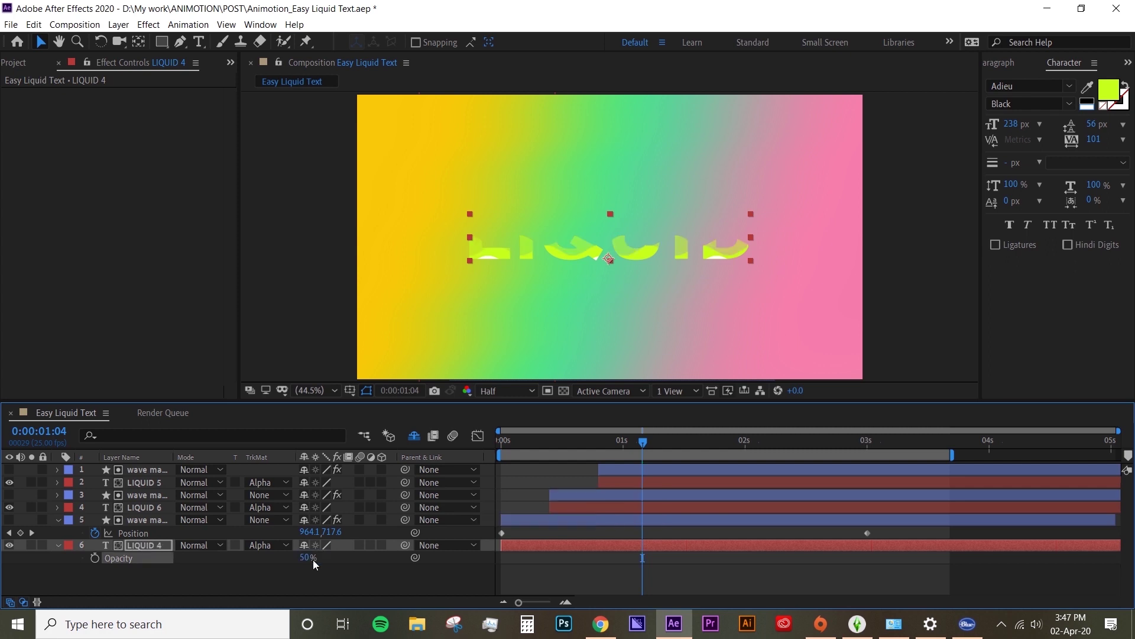
# Give the layer 5 wave matte's Wave Warp speed 1.0, height 17 and width 82
pyautogui.click(619, 523)
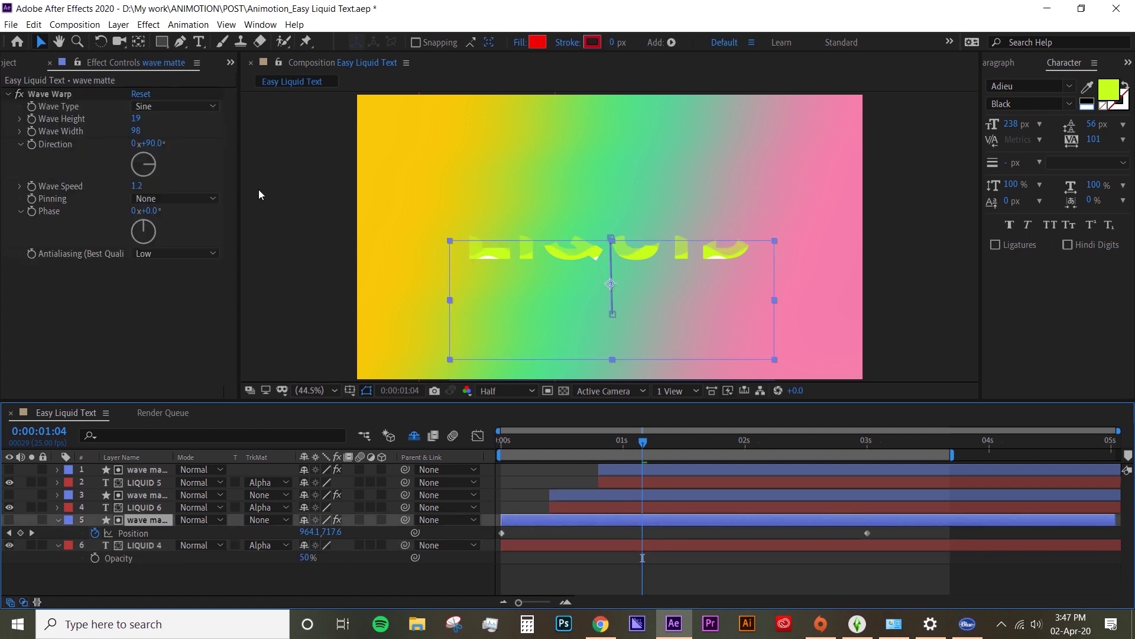
pyautogui.moveTo(137, 131); pyautogui.dragTo(135, 133)
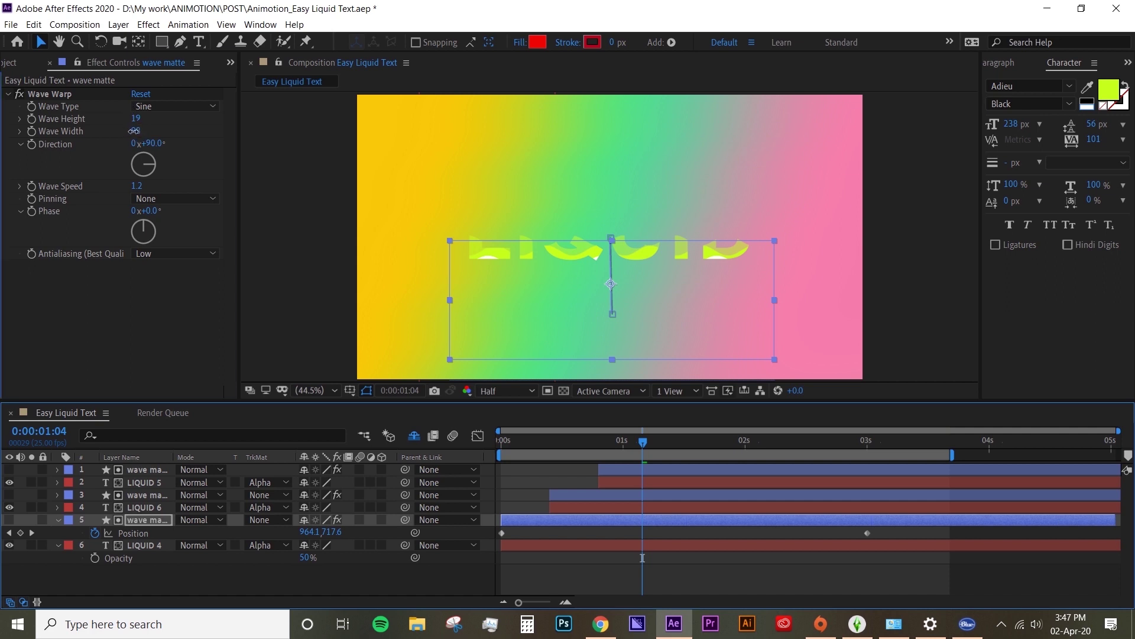
pyautogui.click(140, 186)
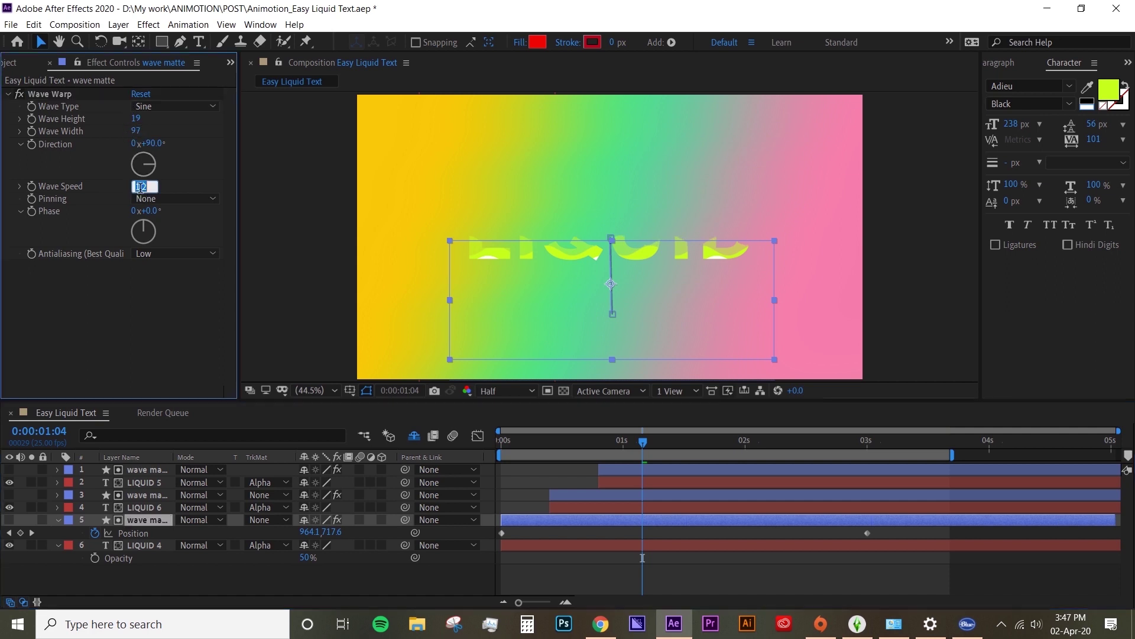
pyautogui.write('1')
pyautogui.press('Return')
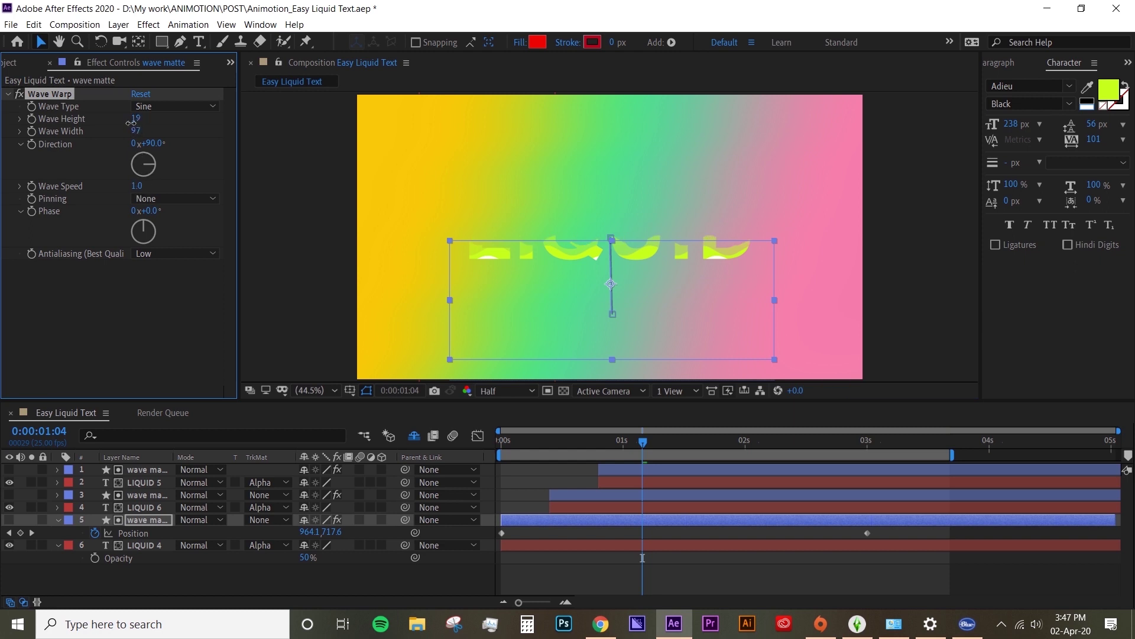
pyautogui.moveTo(131, 122)
pyautogui.mouseDown()
pyautogui.moveTo(151, 124)
pyautogui.moveTo(41, 144)
pyautogui.mouseUp()
pyautogui.click(551, 573)
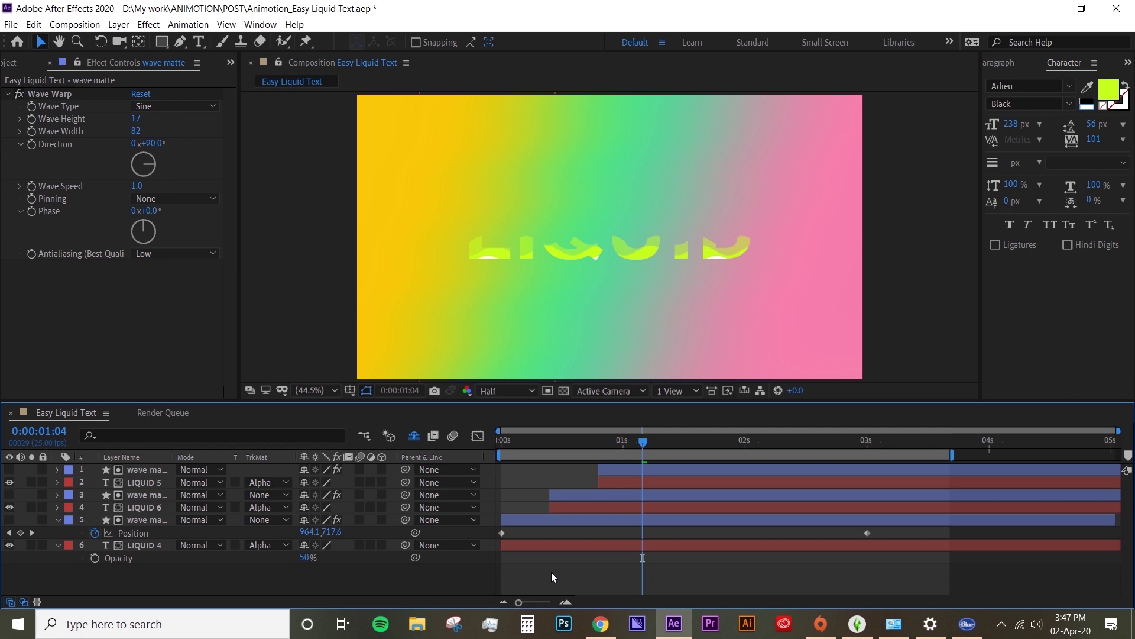
# Play a RAM preview of the composition to watch the white LIQUID text with its lime wave band
pyautogui.press('space')
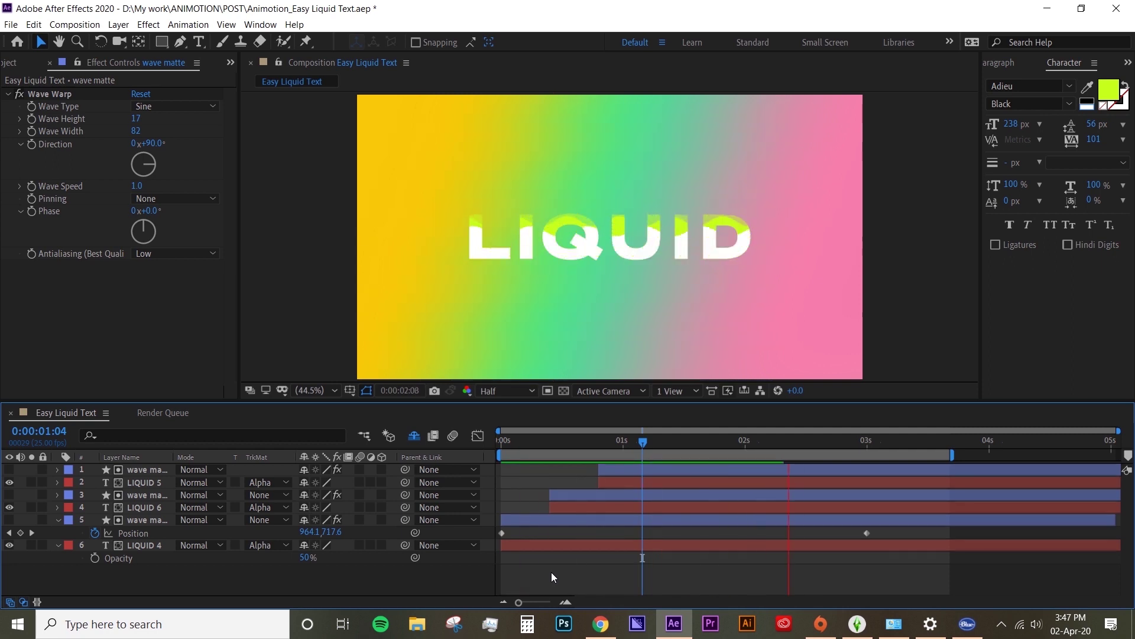